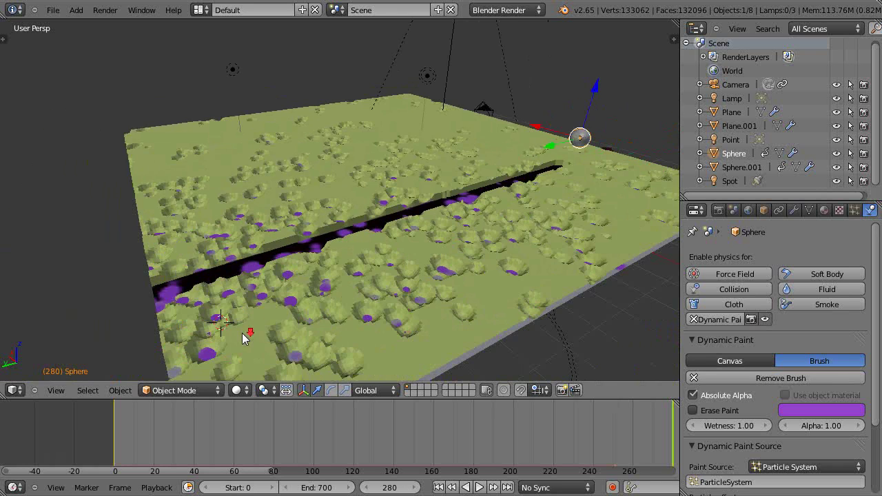
Examine the cratered, painted plane while moving the animation back to frame 134.
middle_drag(243, 335, 242, 320)
scroll(243, 325, up, 1)
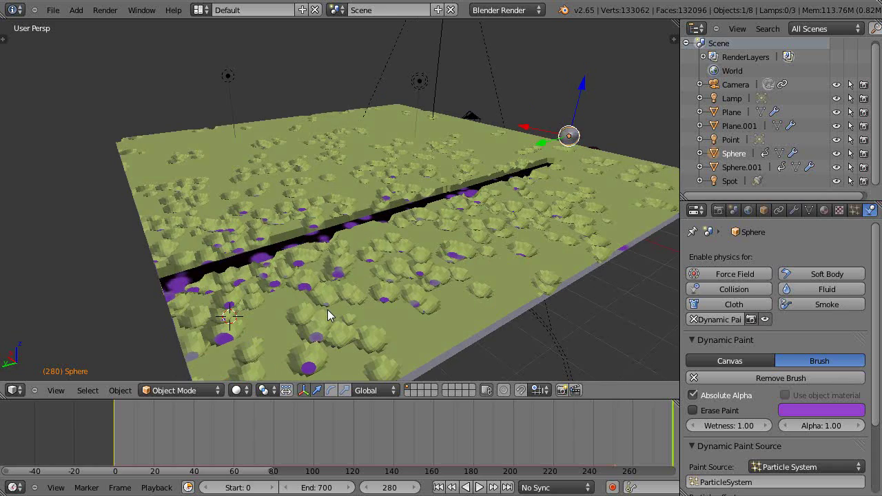
scroll(328, 310, up, 2)
scroll(329, 311, down, 2)
middle_drag(329, 313, 433, 291)
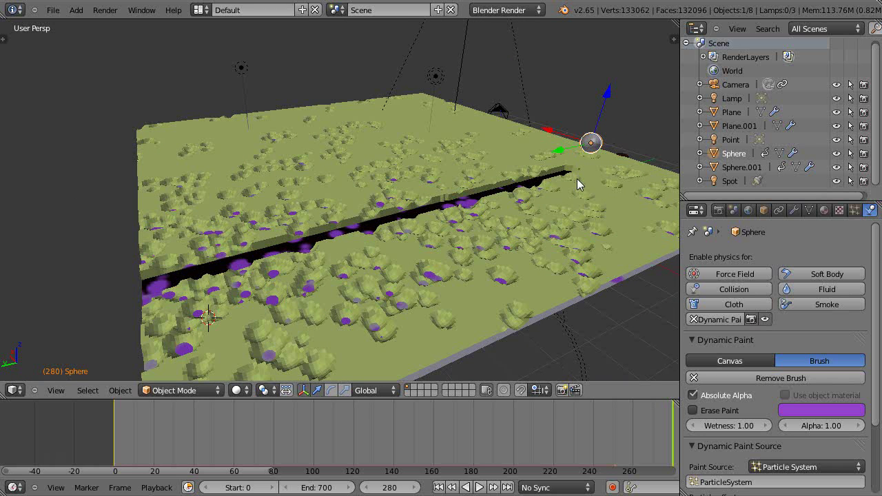
key(Left)
key(Left)
key(Left)
key(Left)
key(Left)
key(Left)
key(Left)
key(Left)
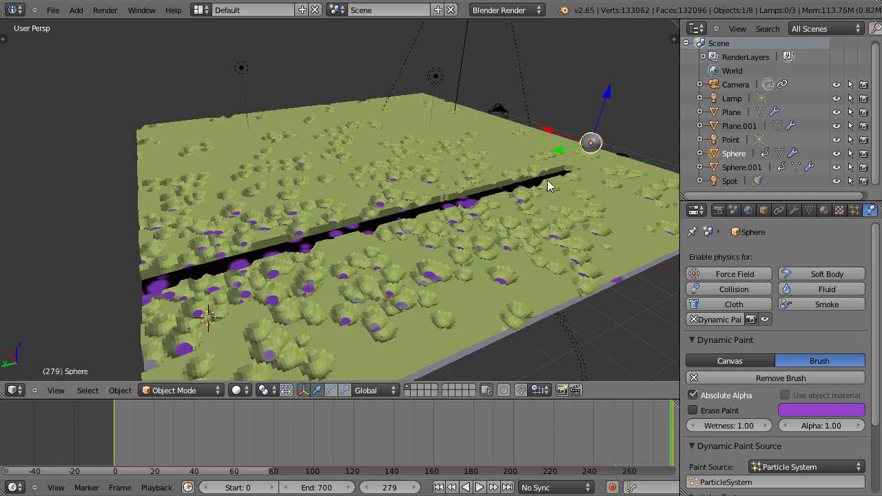
key(Left)
key(Left)
key(Left)
key(Left)
key(Left)
key(Left)
key(Left)
key(Left)
key(Left)
key(Left)
key(Left)
key(Left)
key(Left)
key(Left)
key(Left)
key(Left)
key(Left)
key(Left)
key(Left)
key(Left)
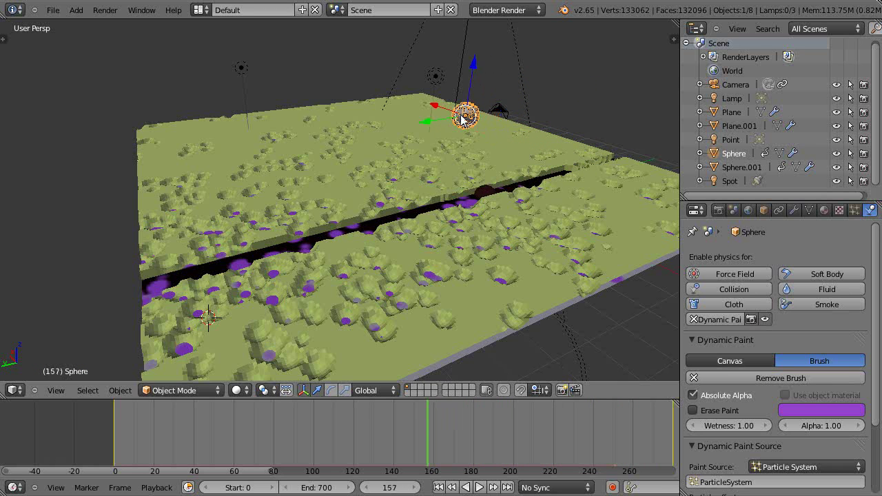
scroll(796, 456, down, 4)
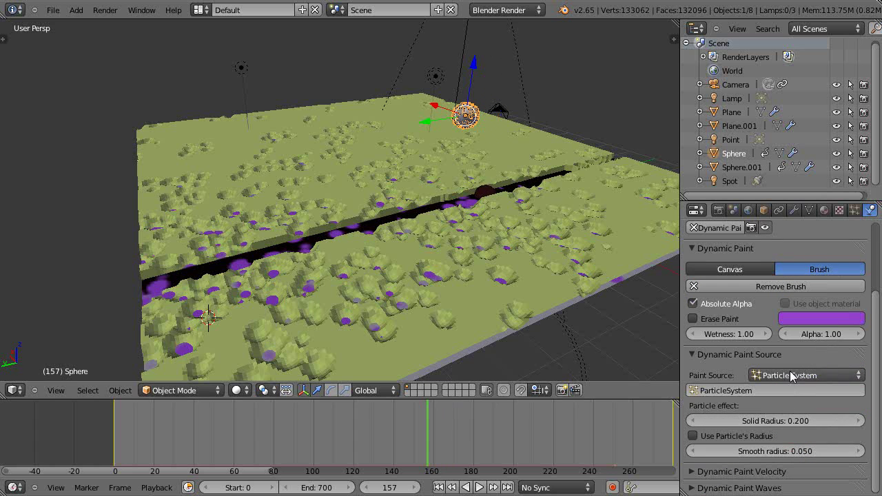
key(Left)
key(Left)
key(Left)
key(Left)
key(Left)
key(Left)
key(Left)
key(Left)
key(Left)
key(Left)
key(Left)
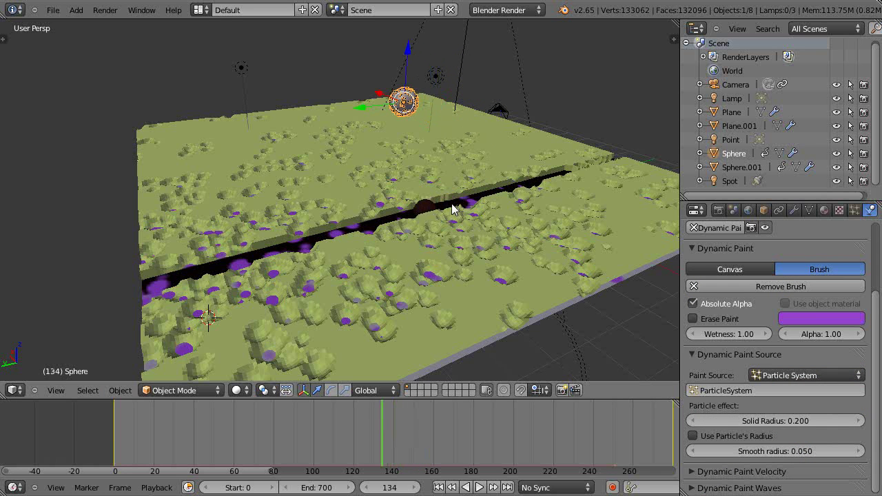
Compare the Dynamic Paint brush settings of Sphere.001 and Sphere, ending with Sphere selected.
right_click(423, 206)
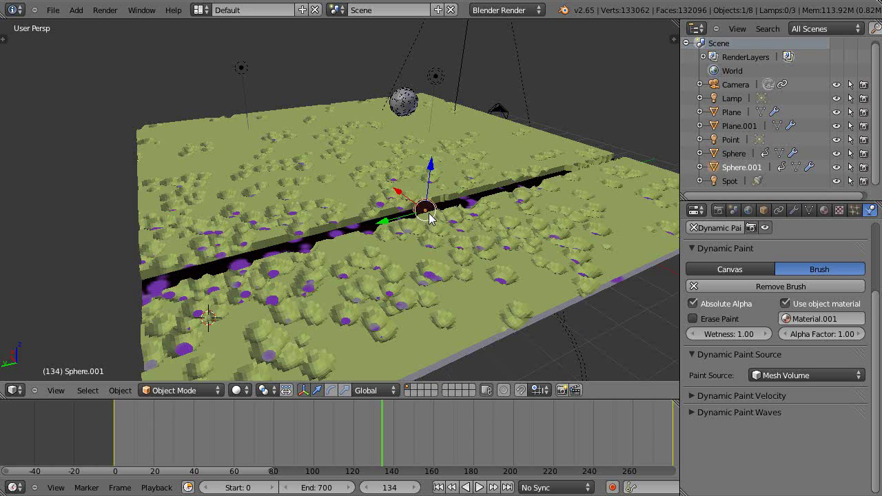
right_click(406, 109)
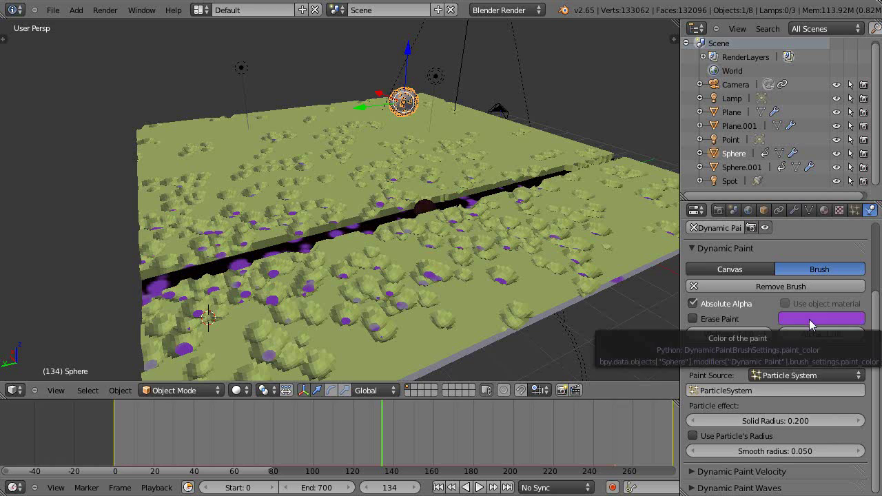
right_click(423, 207)
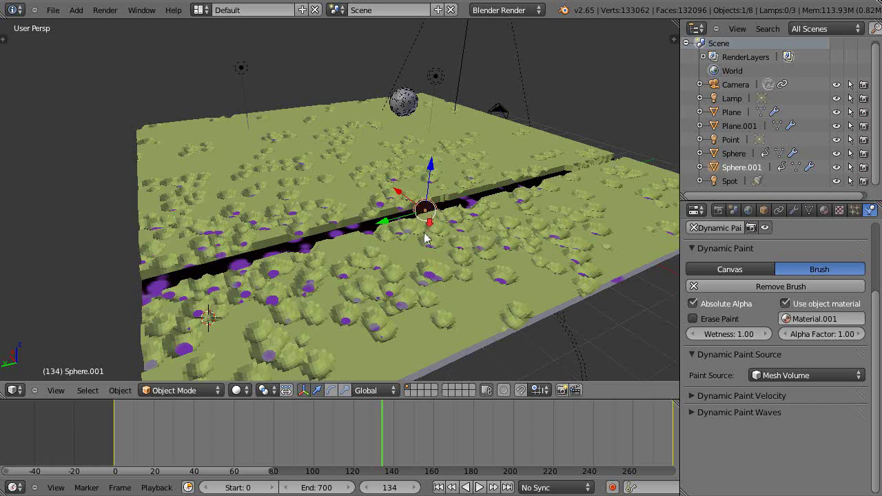
scroll(425, 239, down, 4)
scroll(426, 258, up, 4)
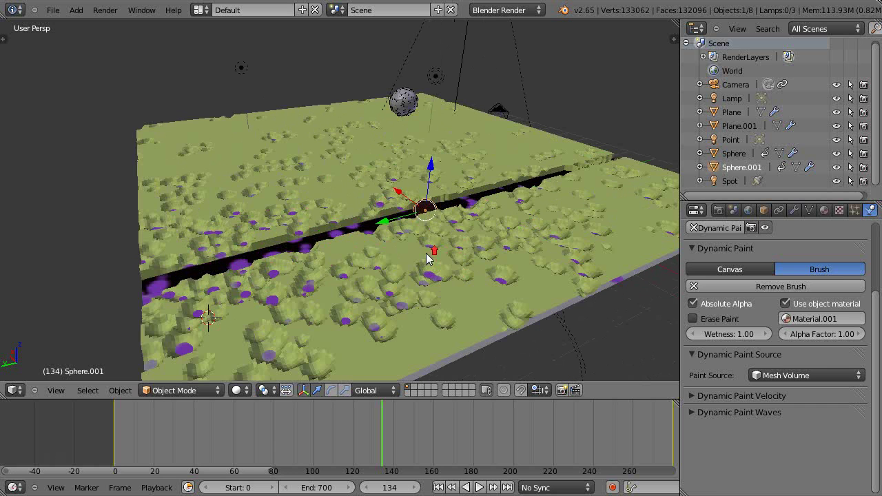
right_click(408, 100)
Return to frame 0 and play the animation to watch the particles dent and paint the plane.
key(Left)
key(Left)
key(Left)
key(Left)
key(Left)
key(Left)
key(Left)
key(Left)
key(Left)
key(Left)
key(Left)
key(Left)
key(Left)
key(Left)
key(Left)
key(Left)
key(Left)
key(Left)
key(Left)
key(Left)
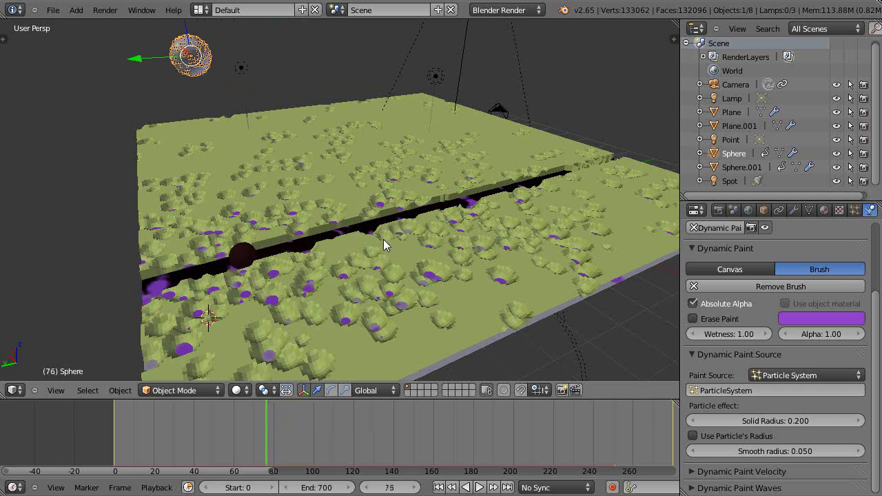
click(114, 425)
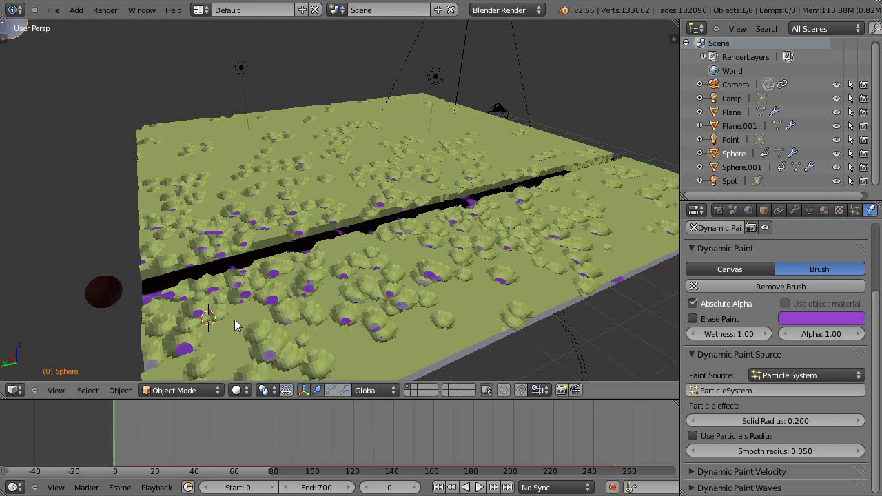
click(113, 423)
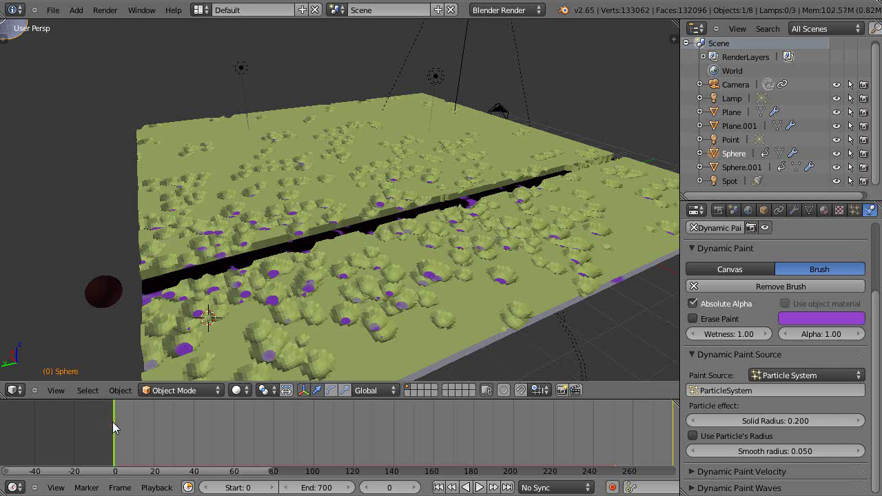
key(alt+a)
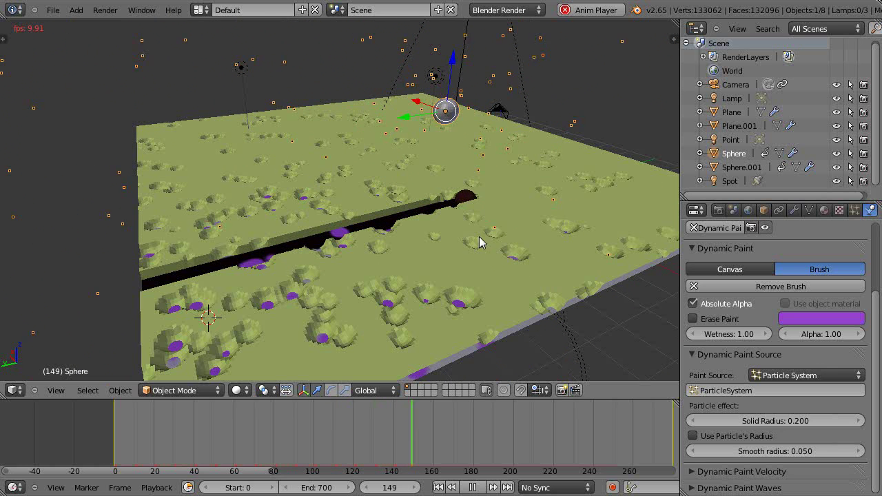
key(Escape)
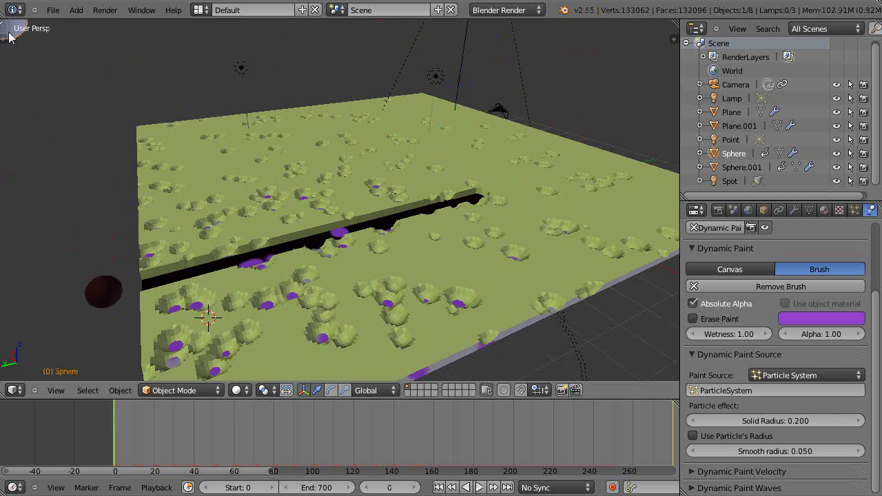
Raise the normal emission velocity of the Sphere's particle system to 46.358.
click(854, 210)
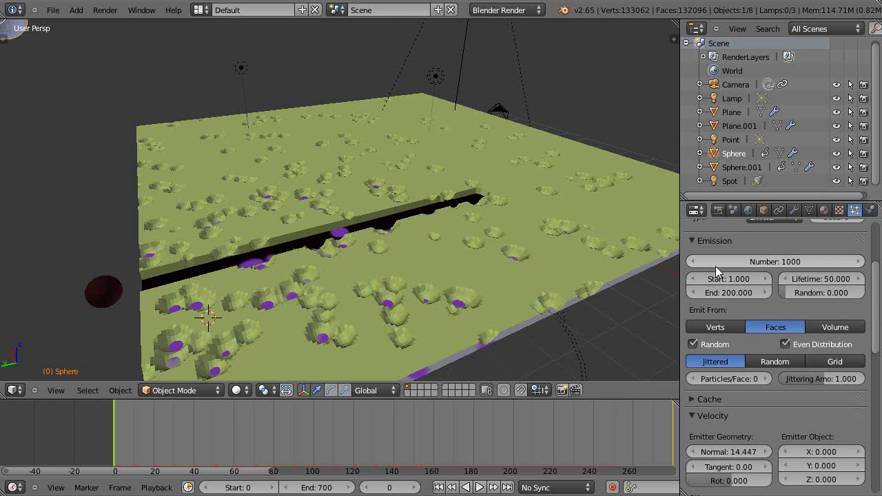
scroll(717, 433, down, 4)
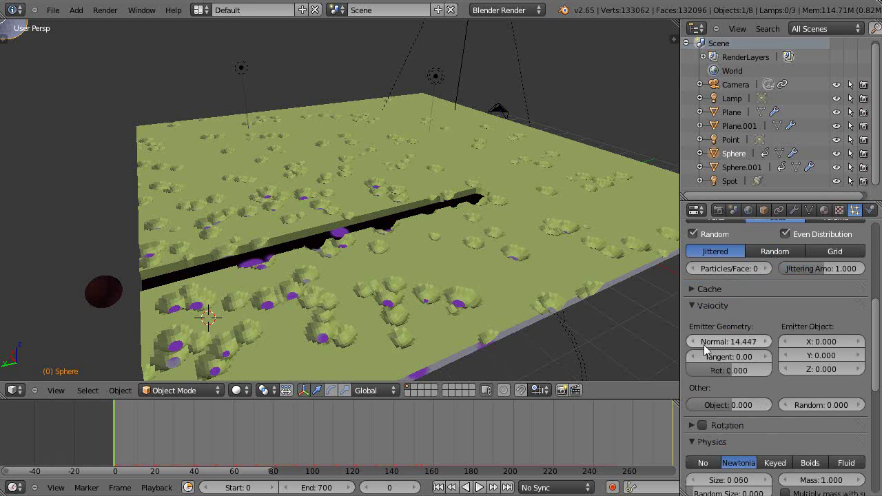
drag(703, 345, 760, 343)
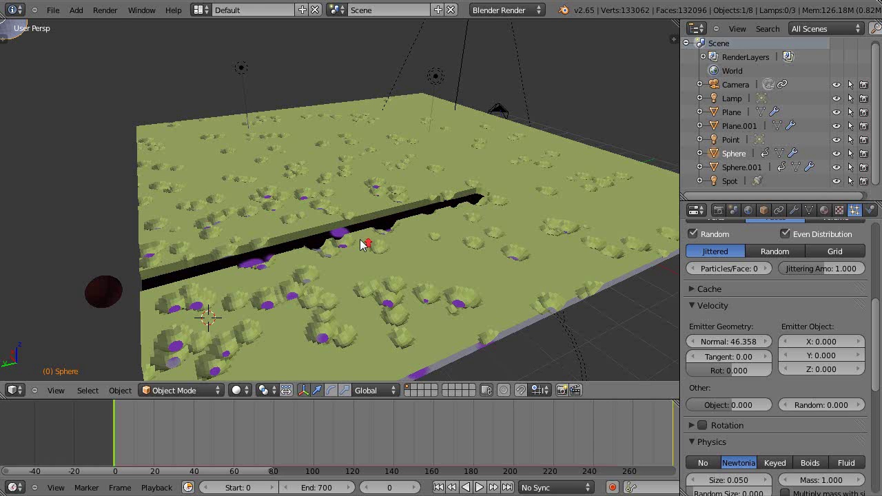
Inspect the plane up close and play the animation to preview the impacts at the raised particle velocity.
middle_drag(361, 243, 325, 267)
scroll(392, 301, up, 5)
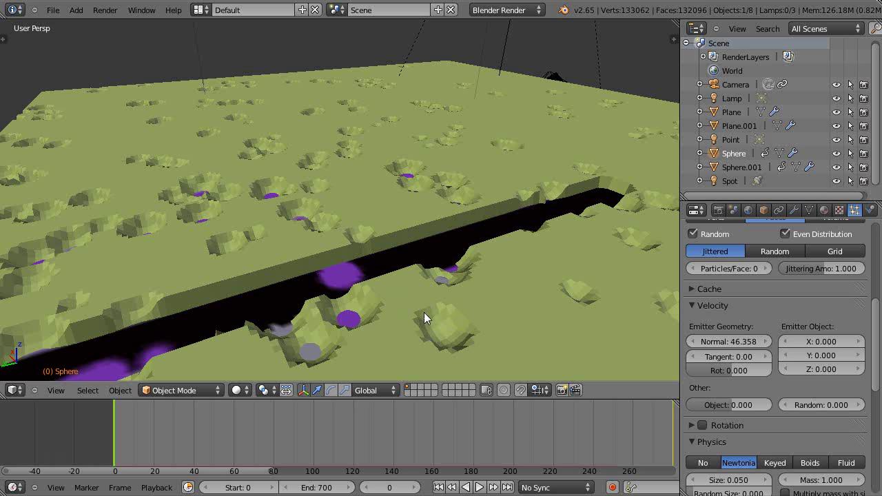
scroll(422, 340, down, 5)
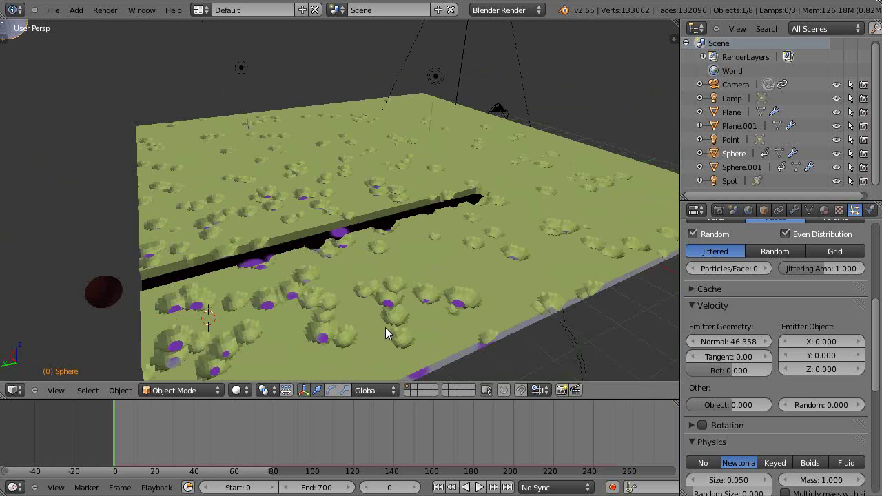
scroll(361, 327, down, 4)
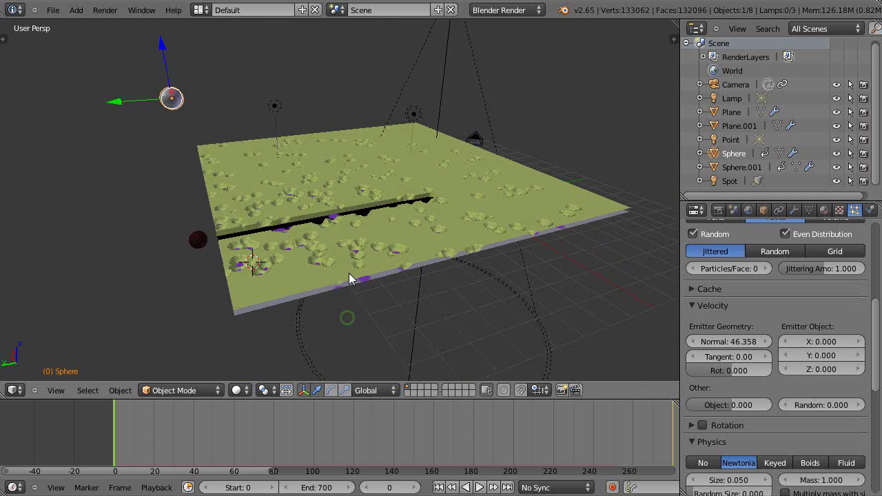
scroll(354, 272, up, 4)
scroll(350, 277, down, 1)
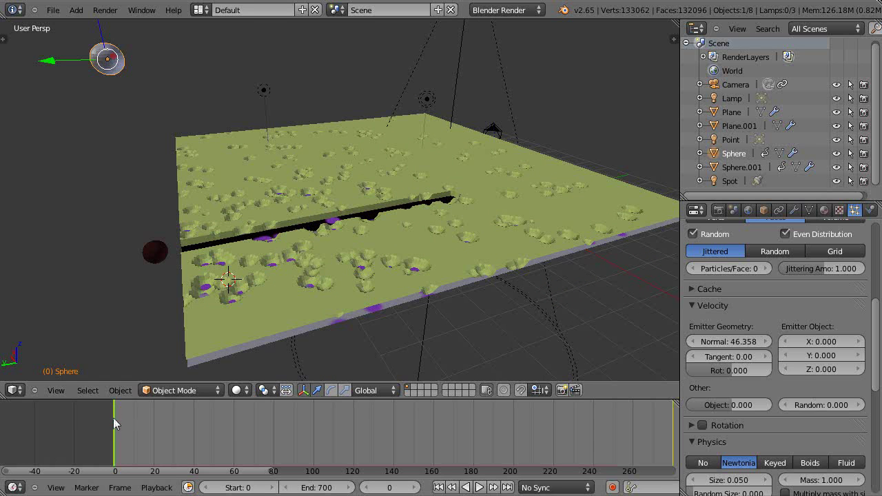
key(alt+a)
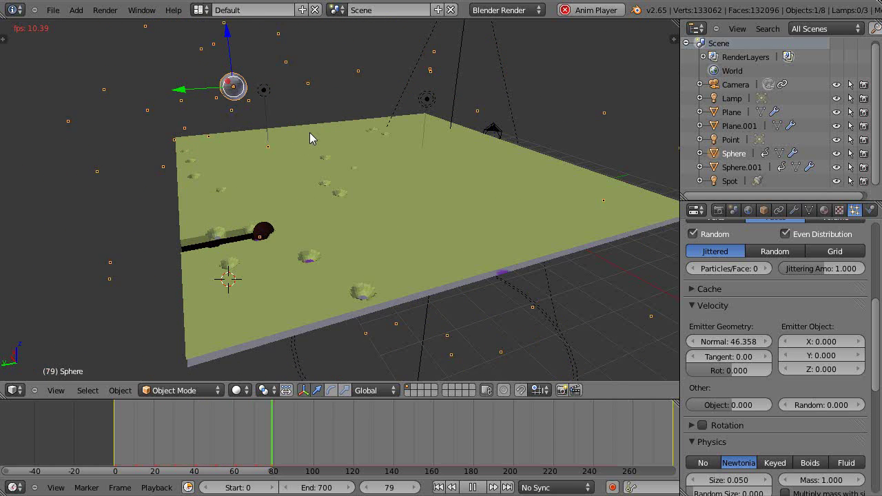
key(Escape)
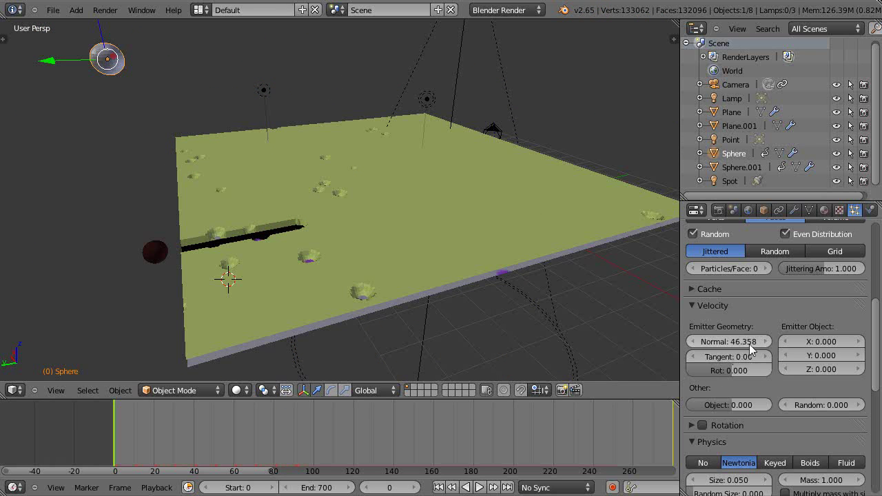
Lower the Sphere's normal particle velocity to 3.799 and preview the animation from frame 0.
drag(749, 343, 676, 343)
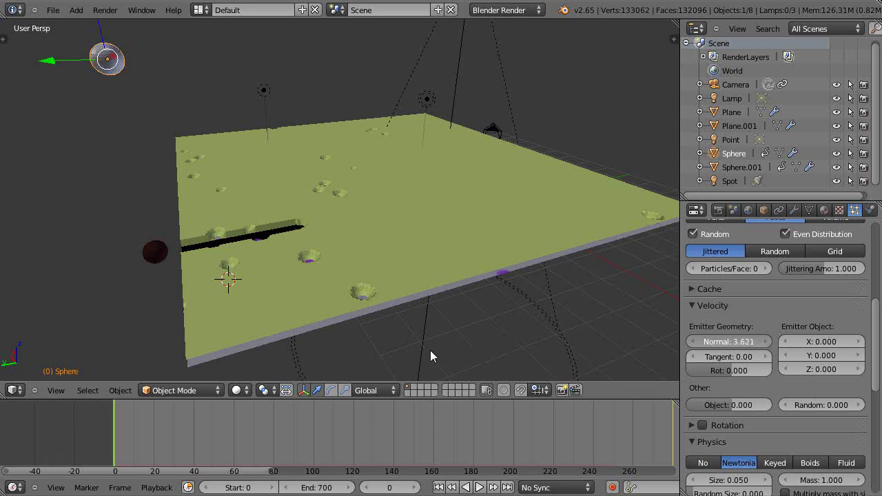
key(alt+a)
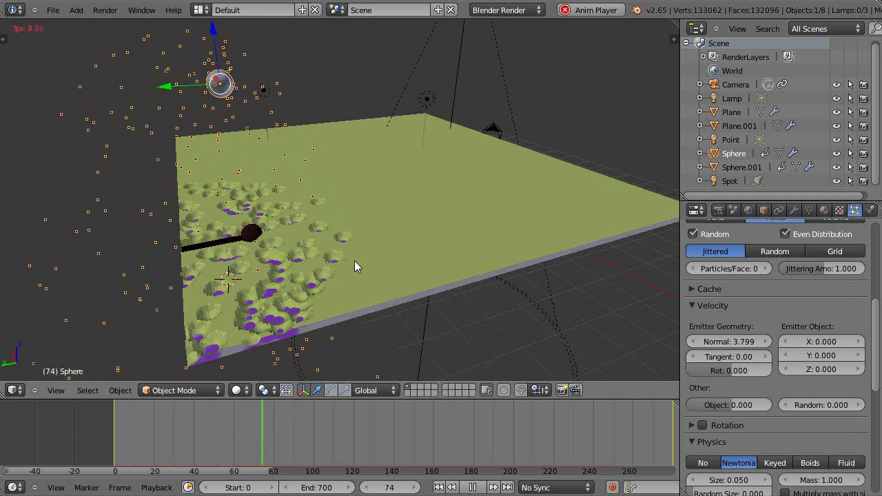
key(Escape)
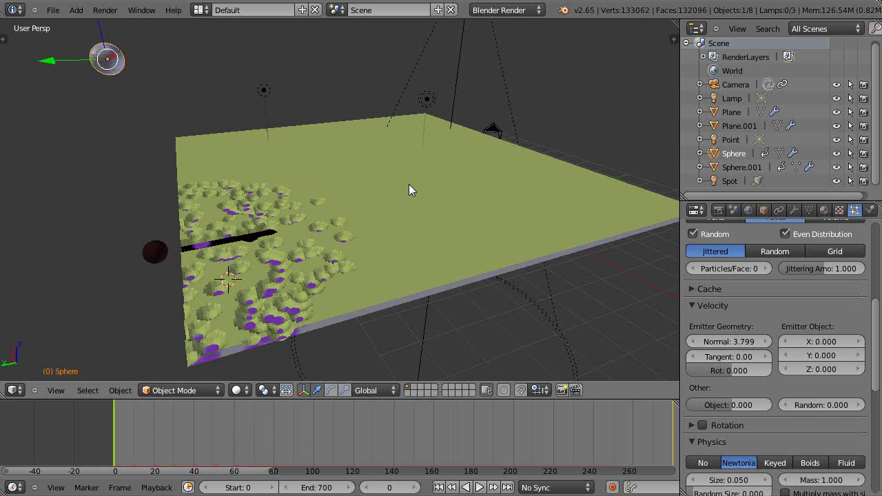
Set the Sphere's Dynamic Paint brush color to blue (R 0.293, G 0.179, B 0.800) and keyframe it at frame 0.
click(869, 210)
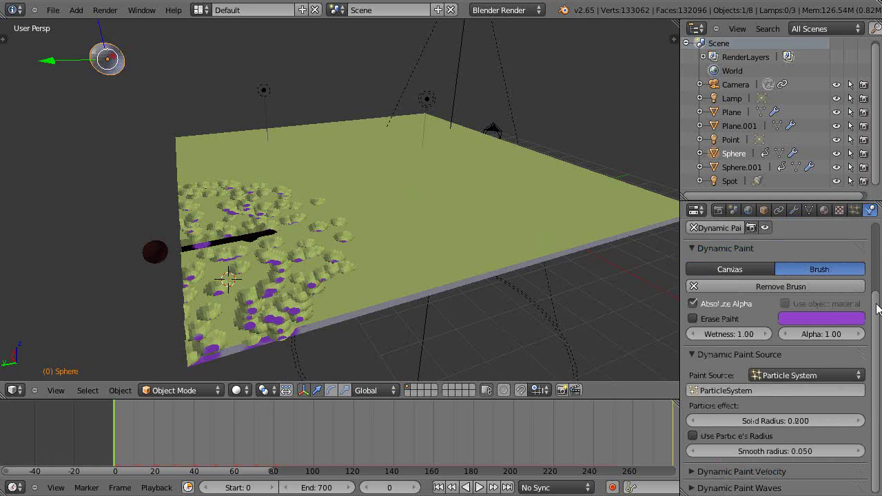
scroll(877, 308, up, 3)
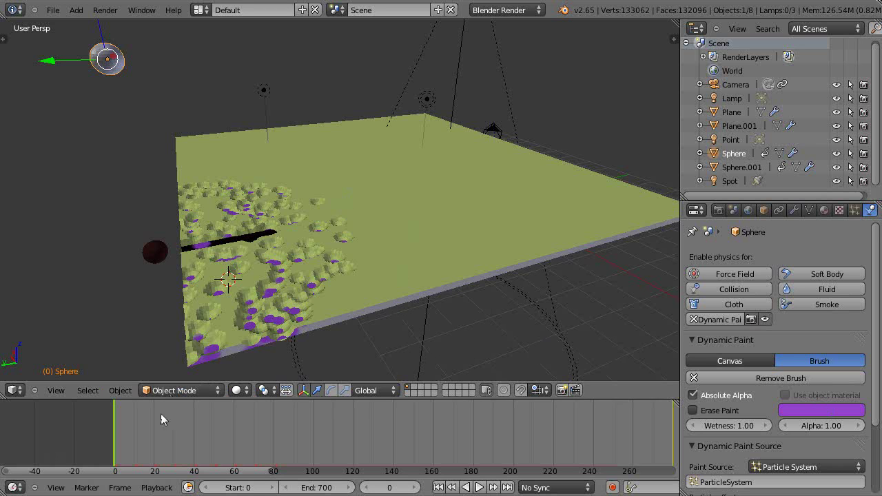
key(Down)
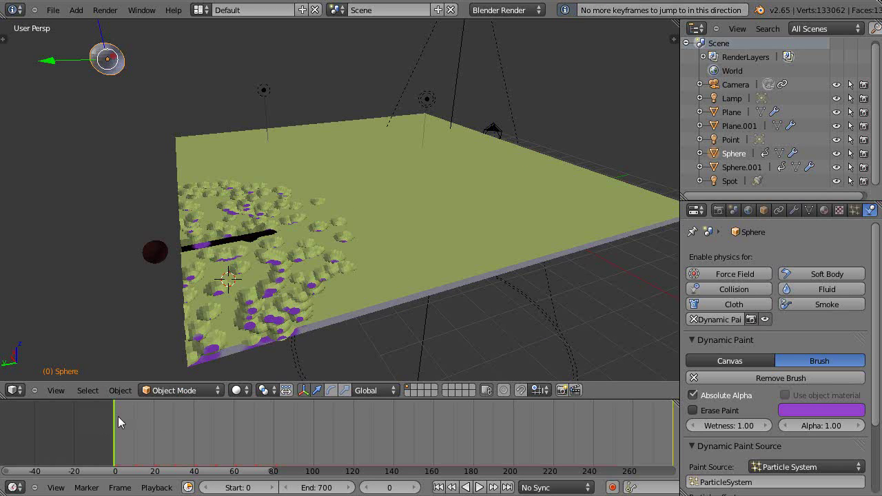
key(Up)
key(shift+Left)
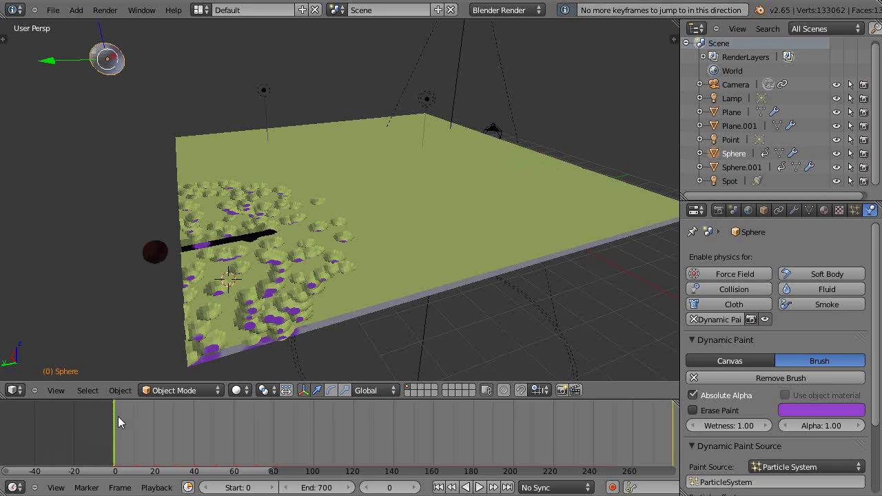
click(801, 409)
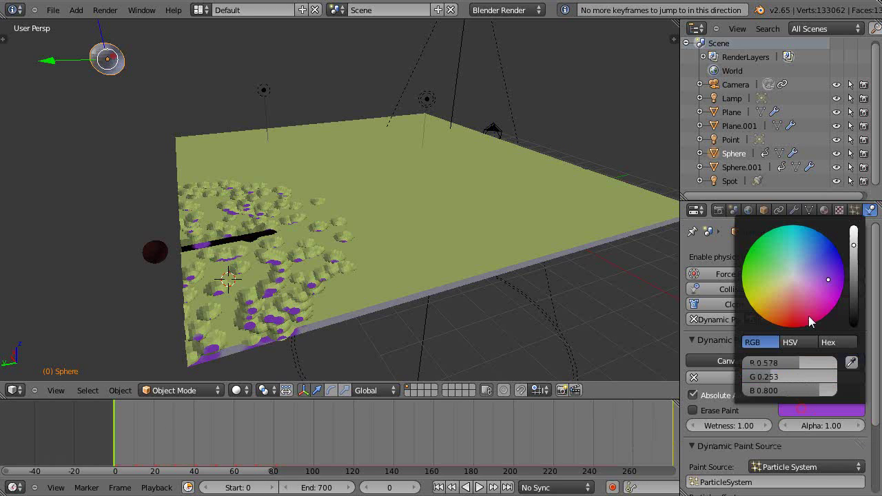
click(831, 266)
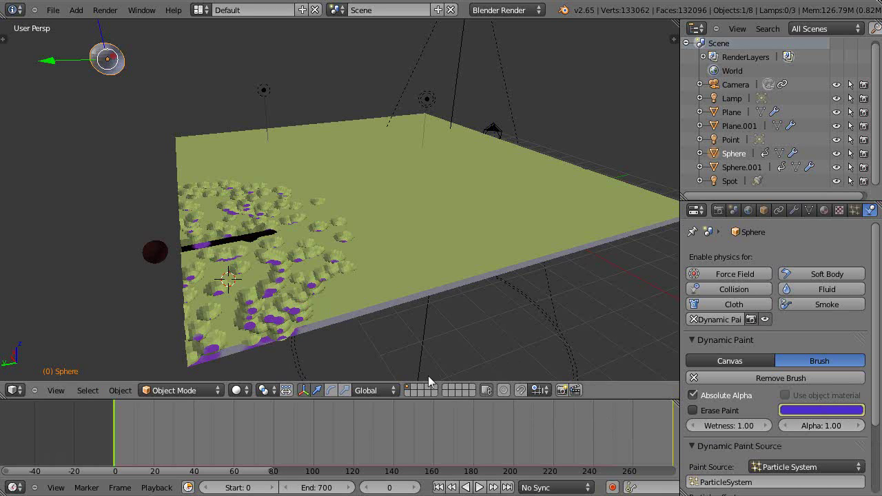
Try to set the Sphere's Dynamic Paint brush color to orange (R 0.800, G 0.378, B 0.08405) at frame 280.
key(Up)
click(817, 410)
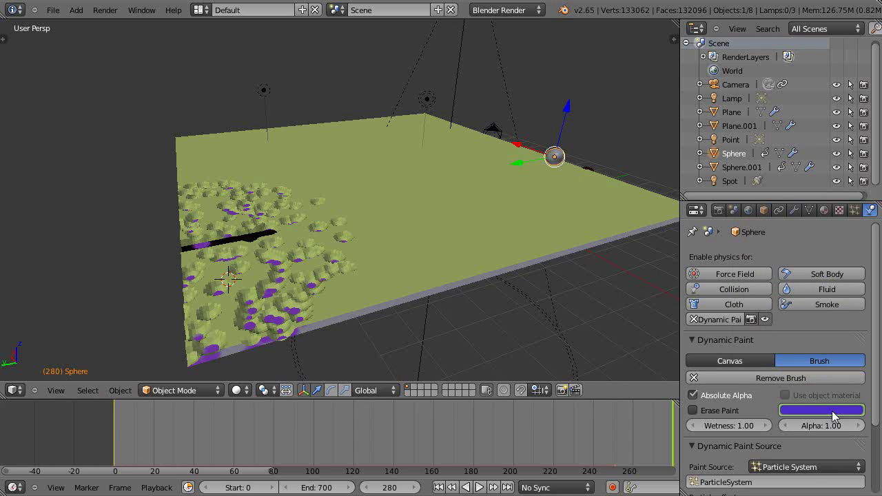
click(833, 411)
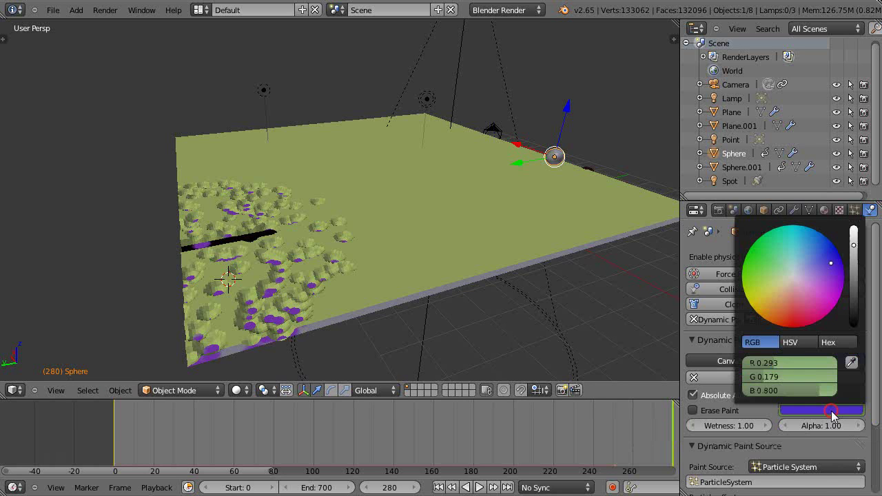
drag(770, 289, 774, 318)
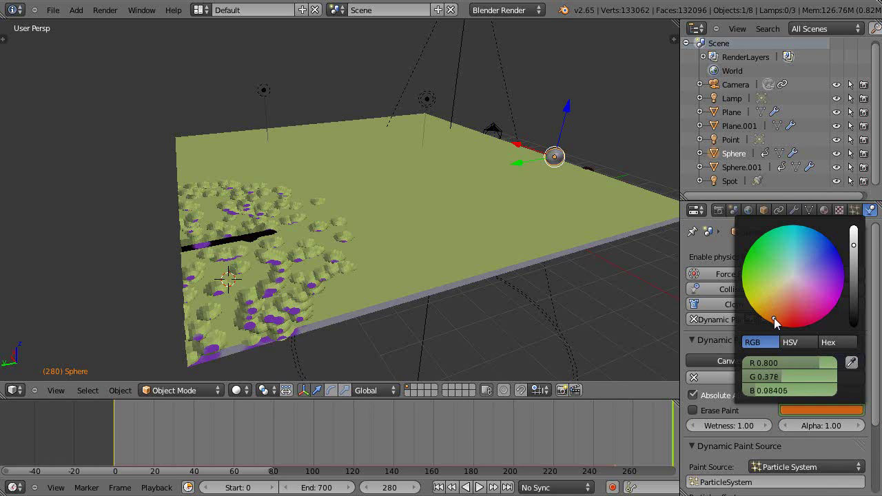
Play the animation from the start and check the paint color of the impacts across the plane.
click(109, 419)
key(alt+a)
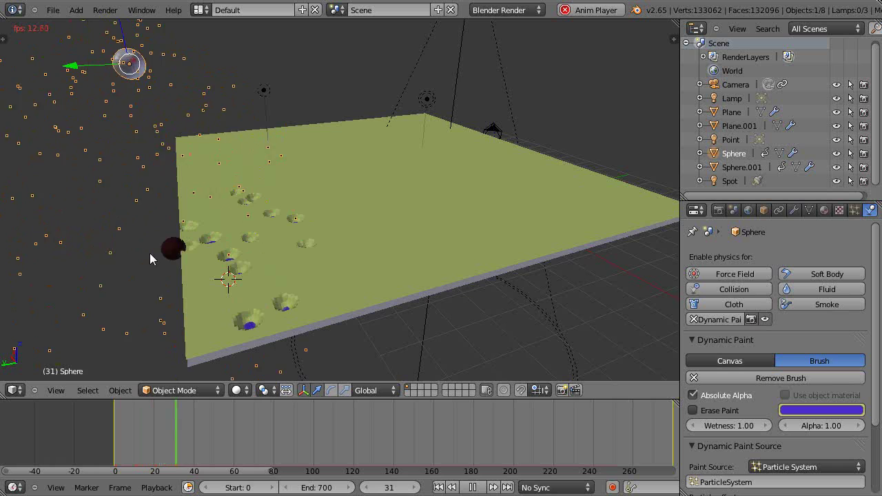
middle_drag(360, 290, 350, 321)
scroll(368, 313, up, 1)
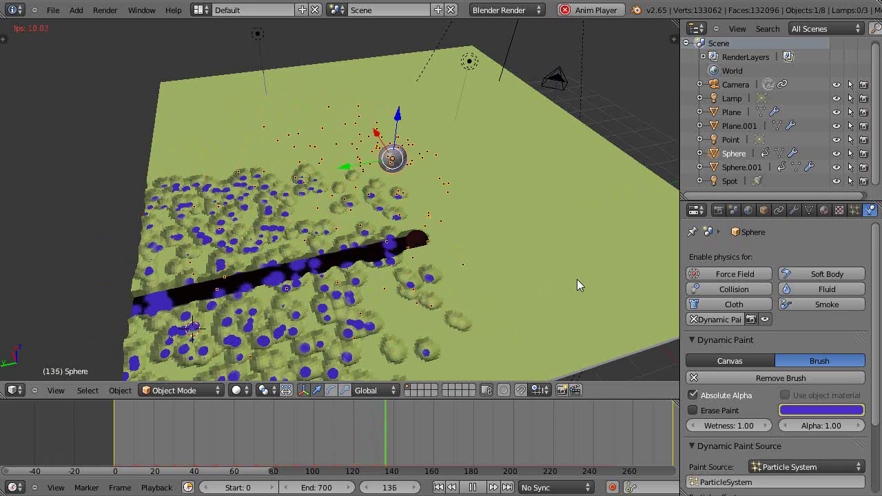
key(Escape)
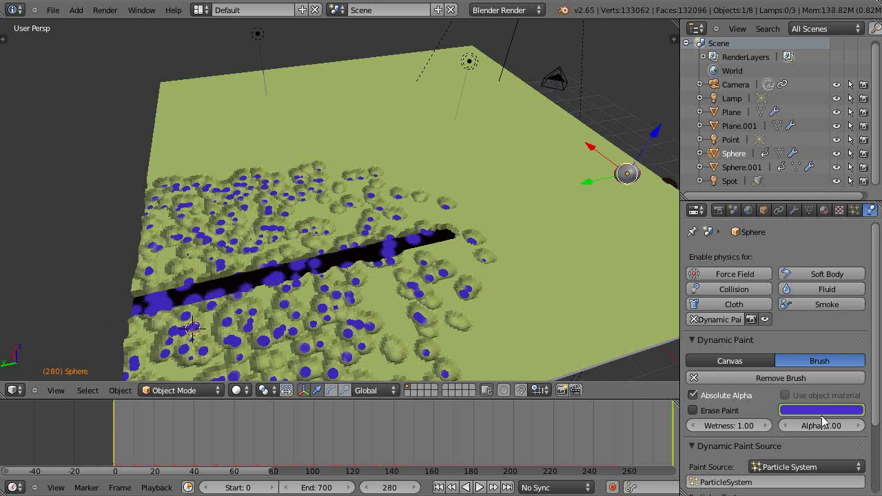
Set the Sphere's Dynamic Paint brush color to yellow-orange at frame 280 and keyframe it.
click(820, 410)
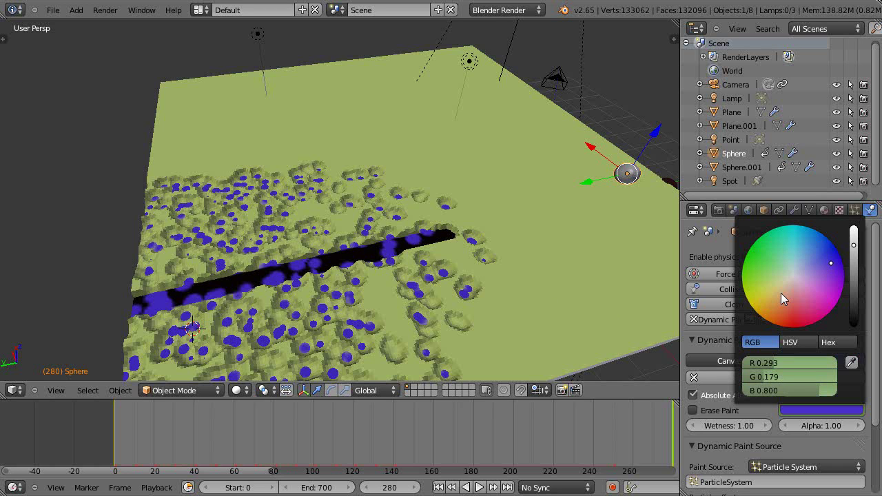
click(760, 315)
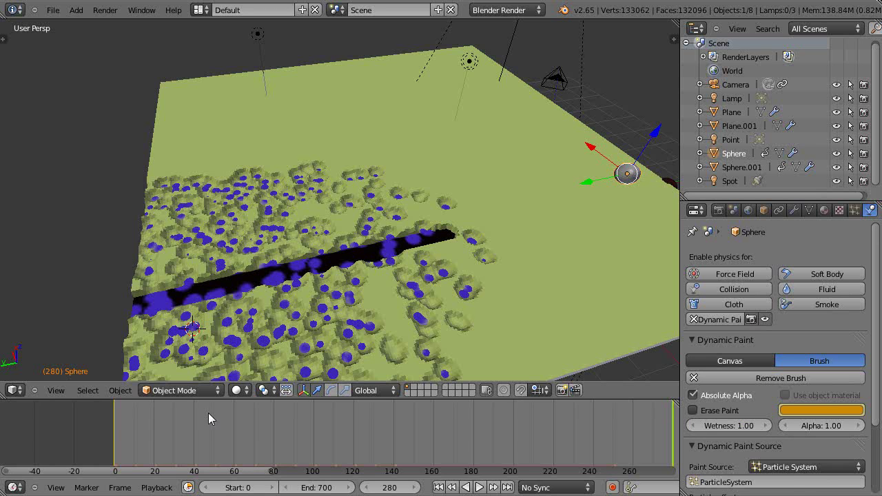
Play the animation from frame 0 and examine the color transition of the impacts and trail up close and from several angles.
key(shift+Left)
key(alt+a)
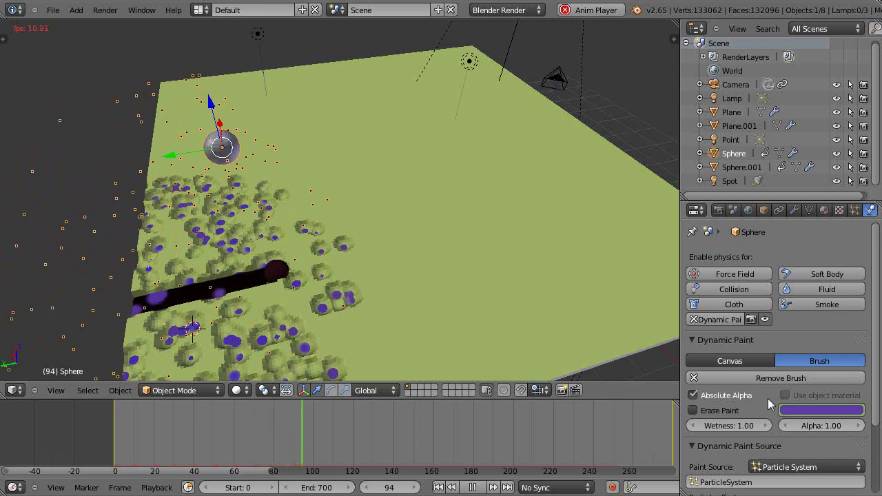
scroll(403, 317, up, 3)
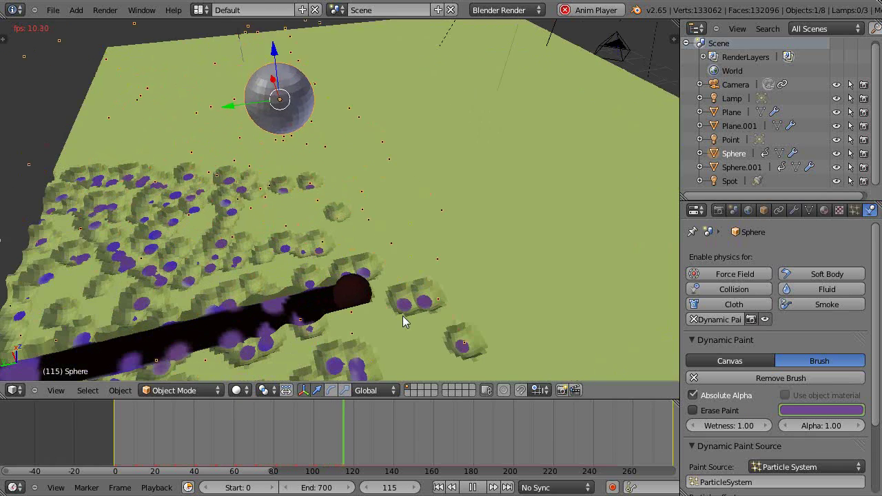
scroll(400, 311, up, 1)
middle_drag(399, 304, 397, 299)
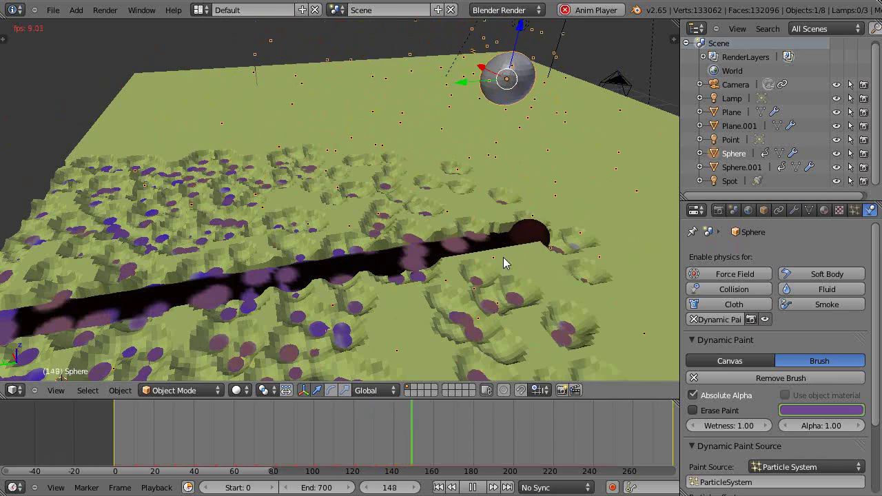
middle_drag(448, 274, 406, 279)
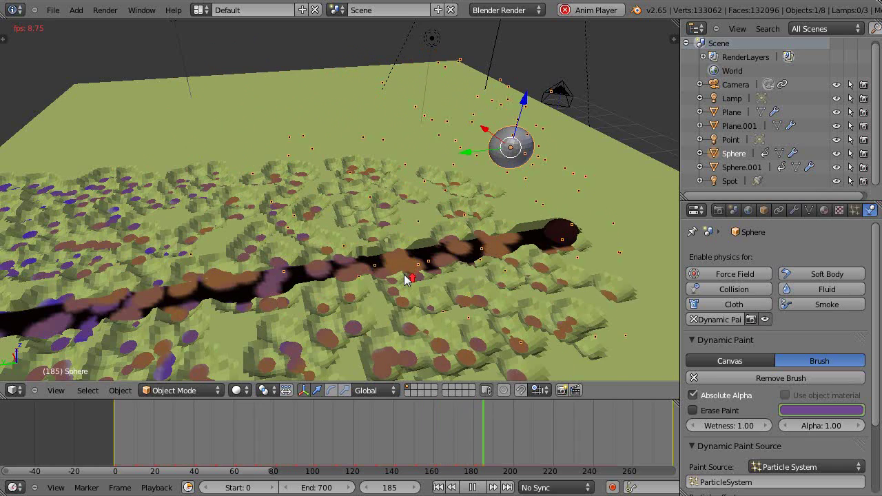
scroll(405, 275, down, 5)
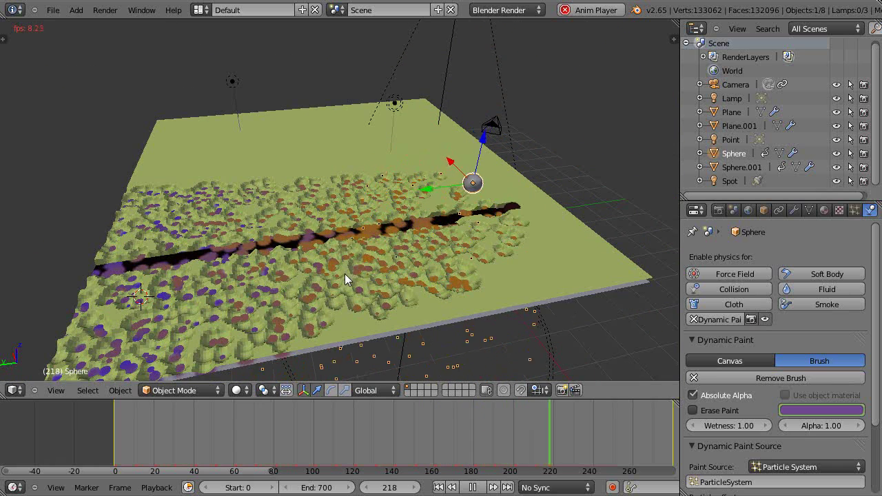
middle_drag(352, 280, 423, 289)
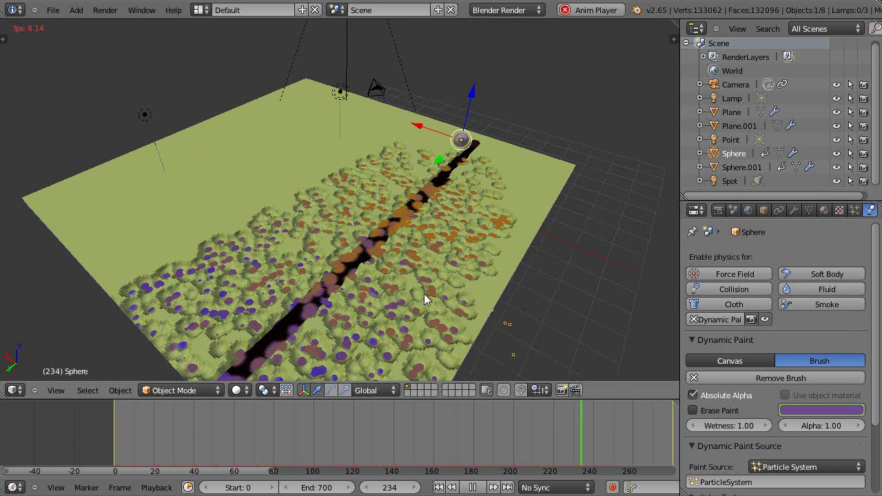
middle_drag(364, 286, 502, 173)
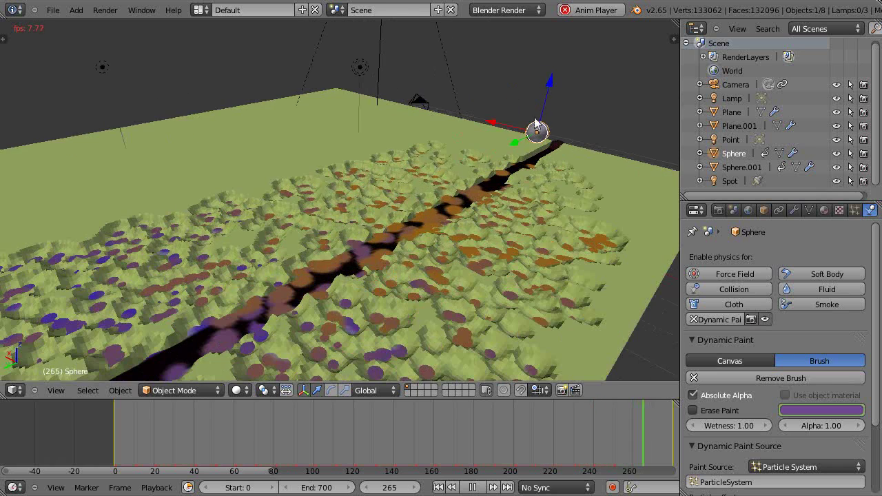
key(Escape)
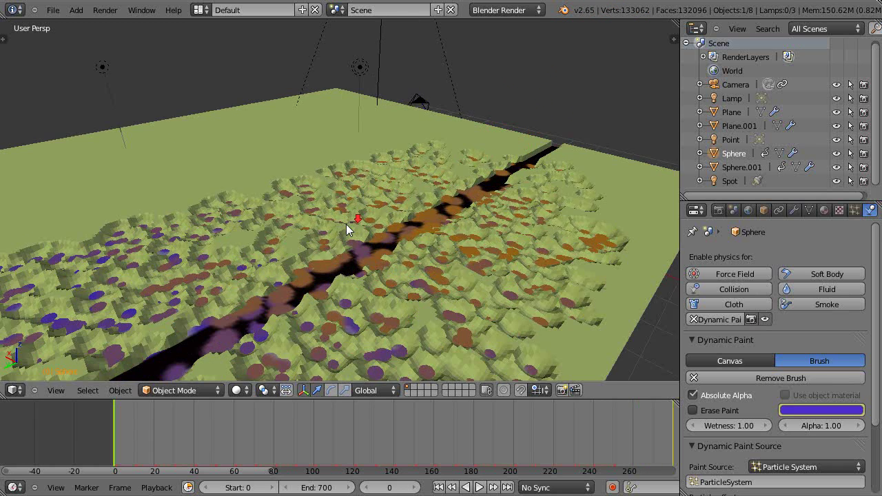
Inspect the painted dents and the trail on the plane from an overview down to a low close-up.
scroll(346, 224, down, 3)
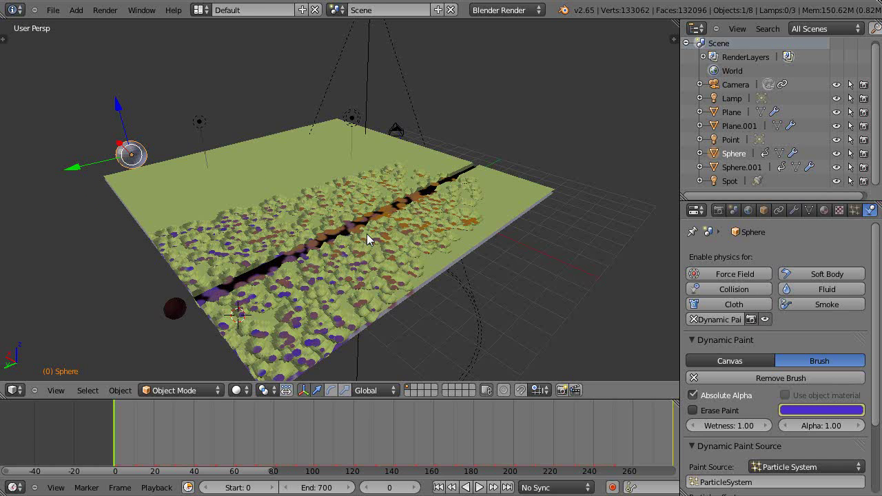
middle_drag(268, 219, 122, 133)
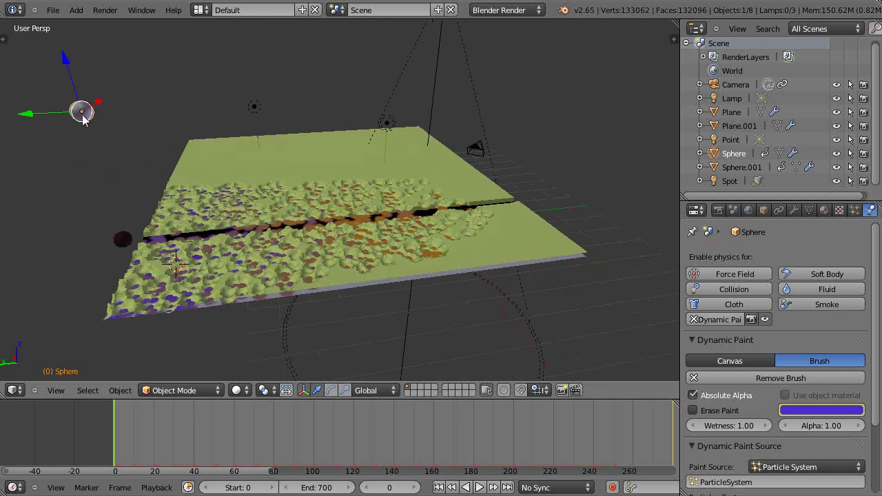
scroll(92, 115, up, 3)
scroll(91, 114, down, 1)
middle_drag(135, 216, 177, 216)
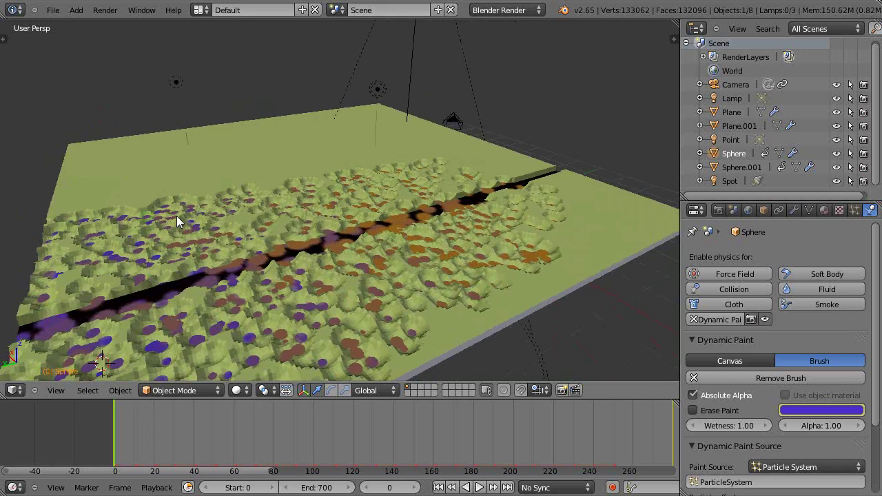
scroll(391, 317, up, 2)
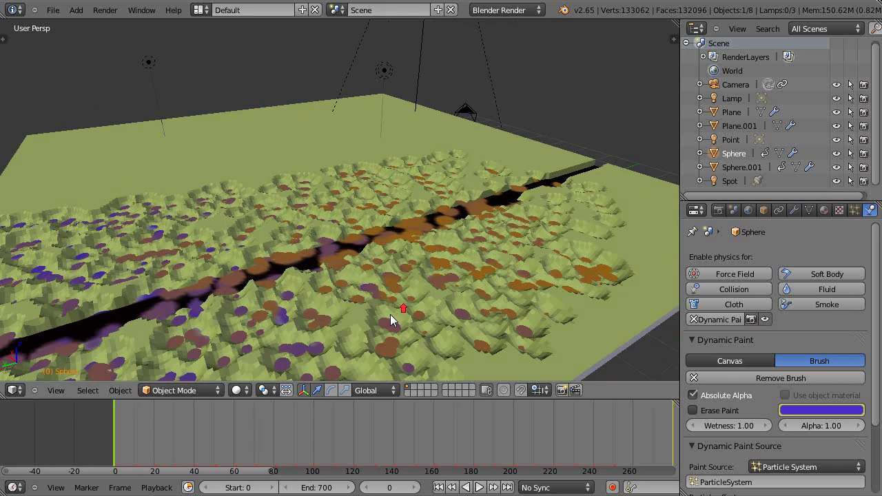
mouse_move(390, 314)
middle_down()
mouse_move(394, 291)
mouse_move(470, 289)
mouse_move(469, 279)
mouse_move(453, 284)
middle_up()
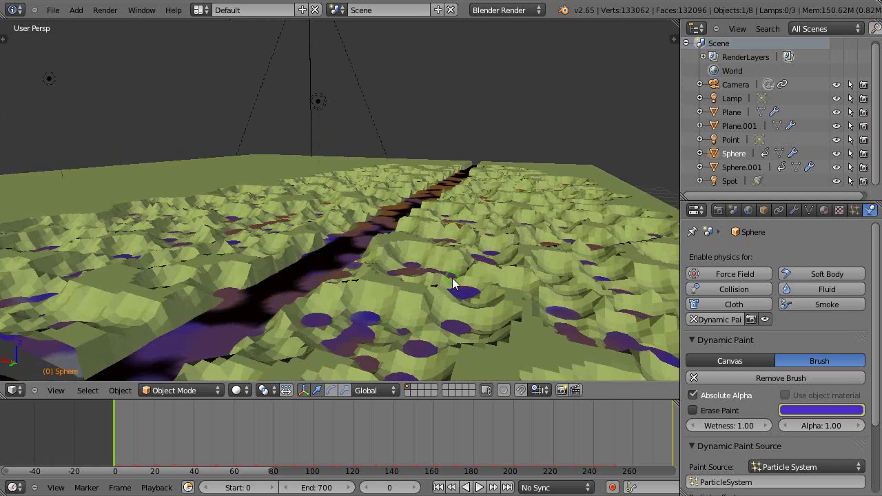